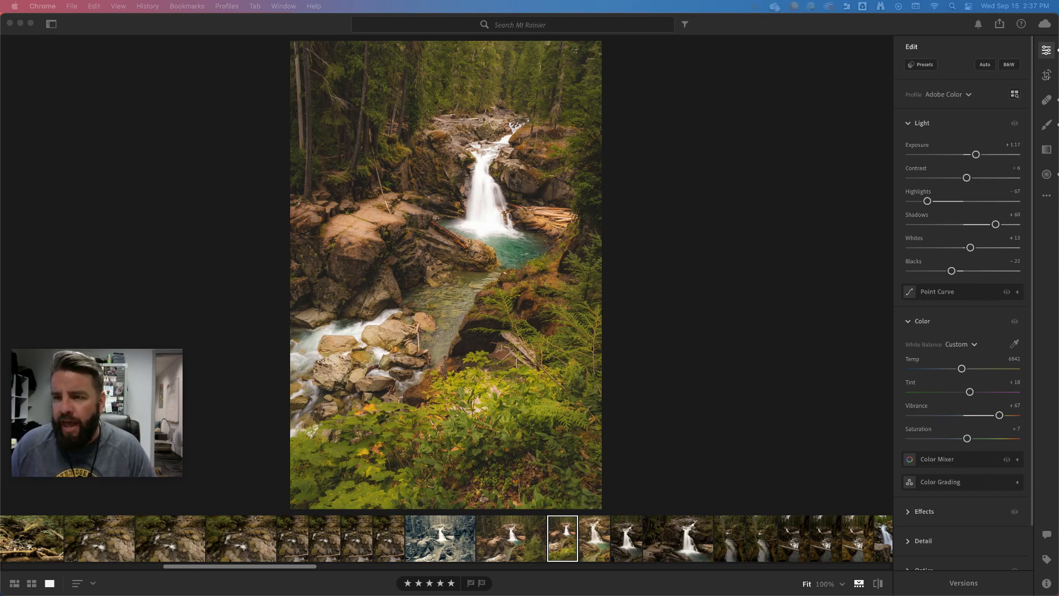
Step: Try cropping the waterfall photo smaller with the original aspect ratio locked, then discard the crop
click(1046, 76)
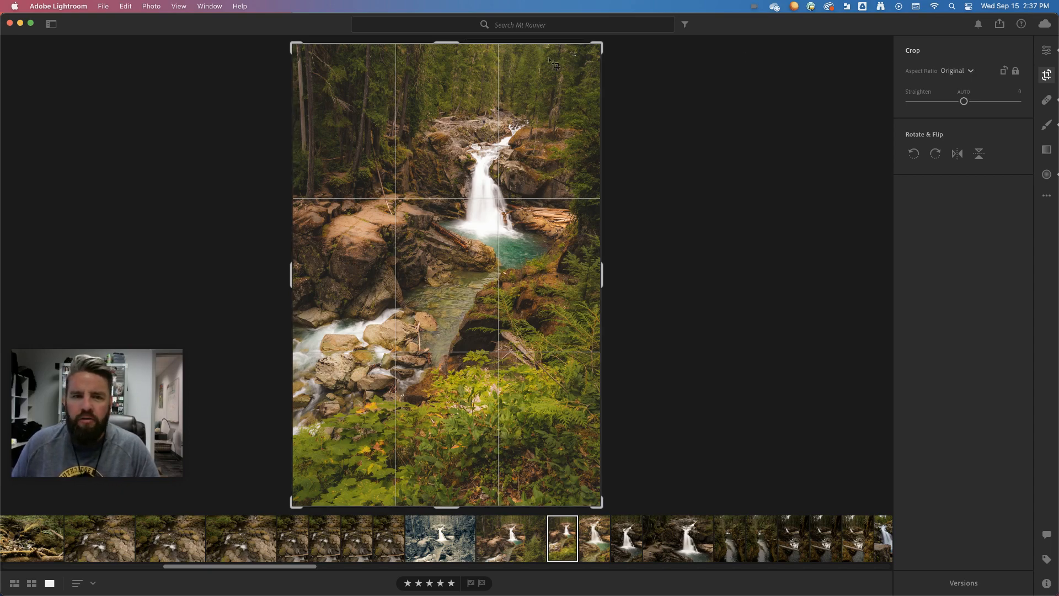
drag(445, 43, 464, 28)
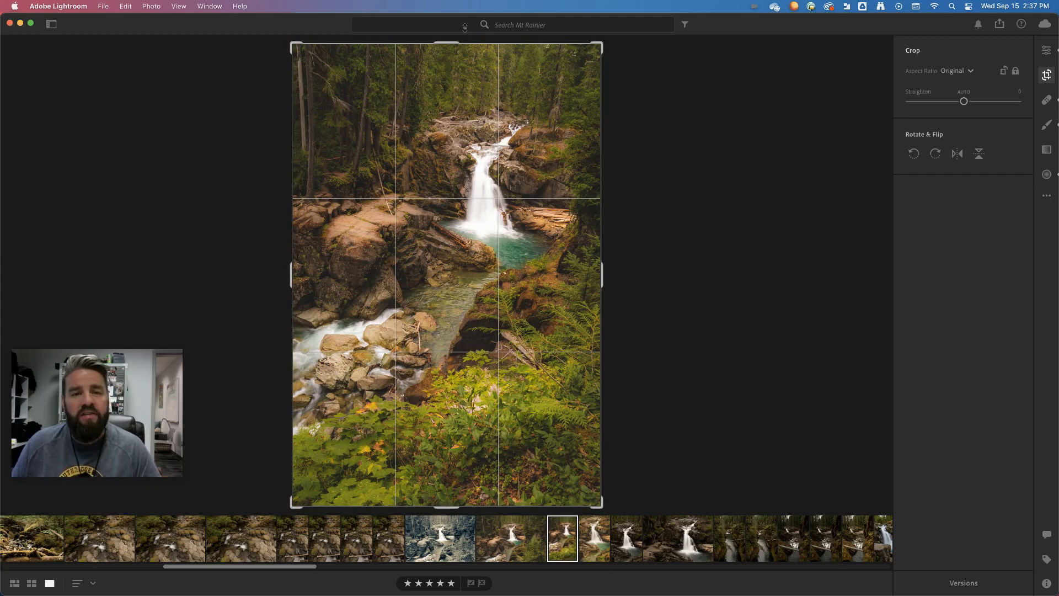
drag(465, 28, 464, 28)
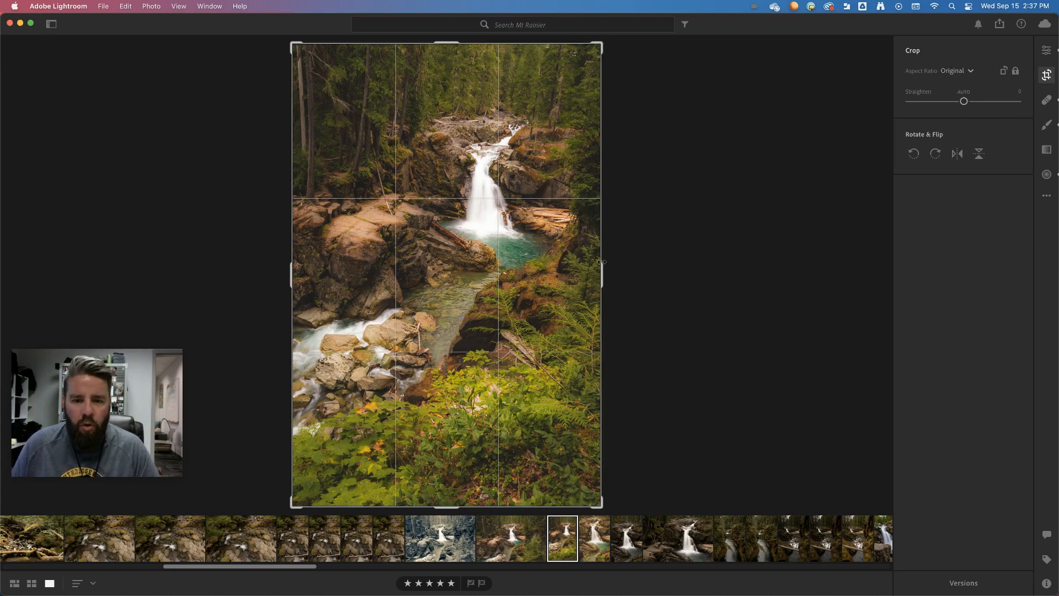
drag(597, 44, 558, 106)
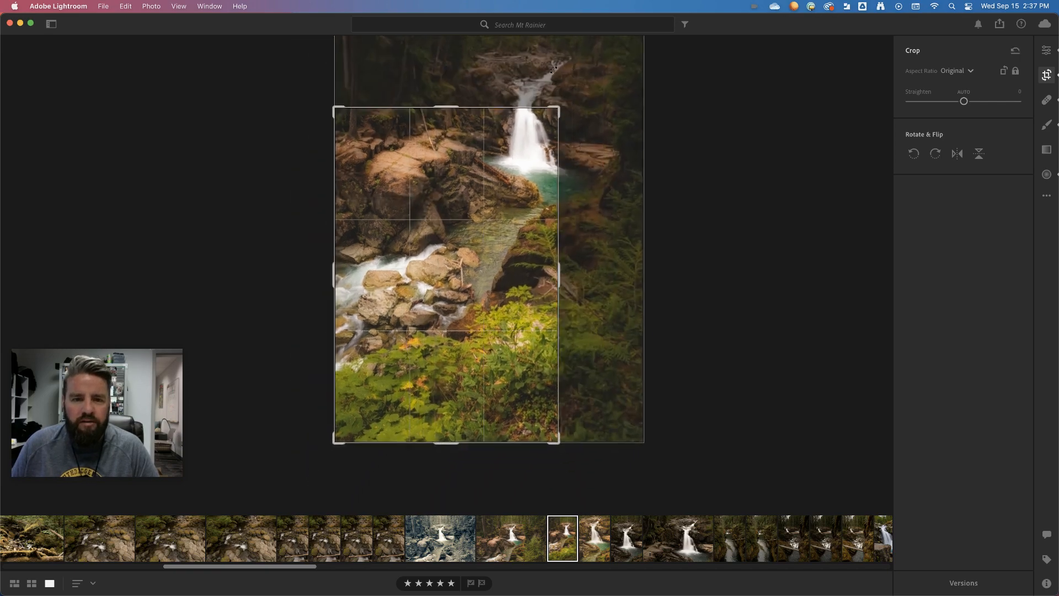
drag(587, 48, 520, 160)
key(e)
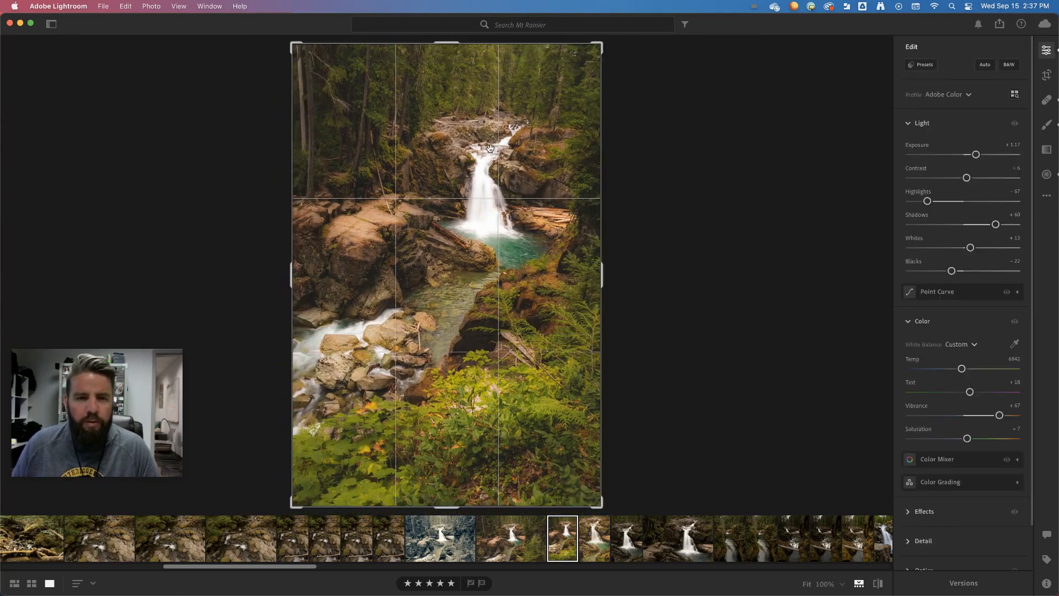
Step: Try an unlocked freehand crop down to a narrow vertical strip around the waterfall, then discard it
click(1046, 75)
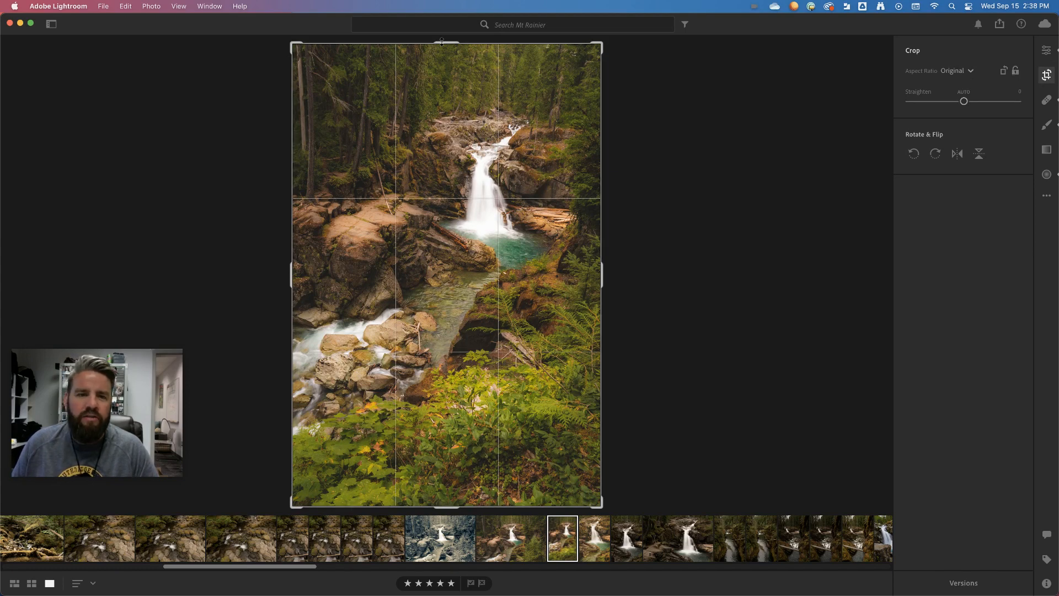
mouse_move(441, 41)
mouse_down()
mouse_move(445, 65)
mouse_move(451, 47)
mouse_up()
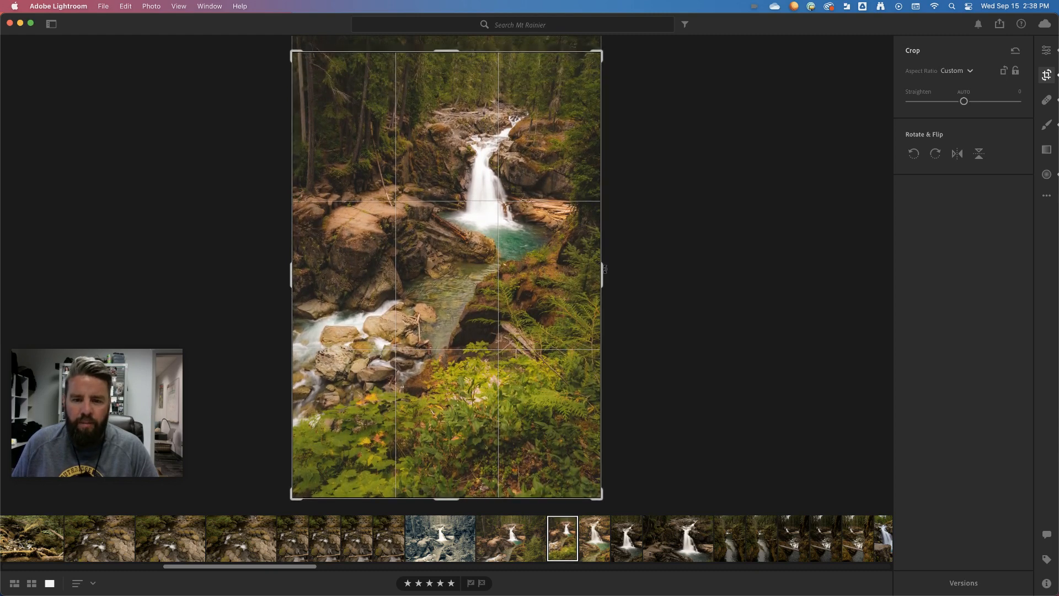
drag(605, 269, 298, 251)
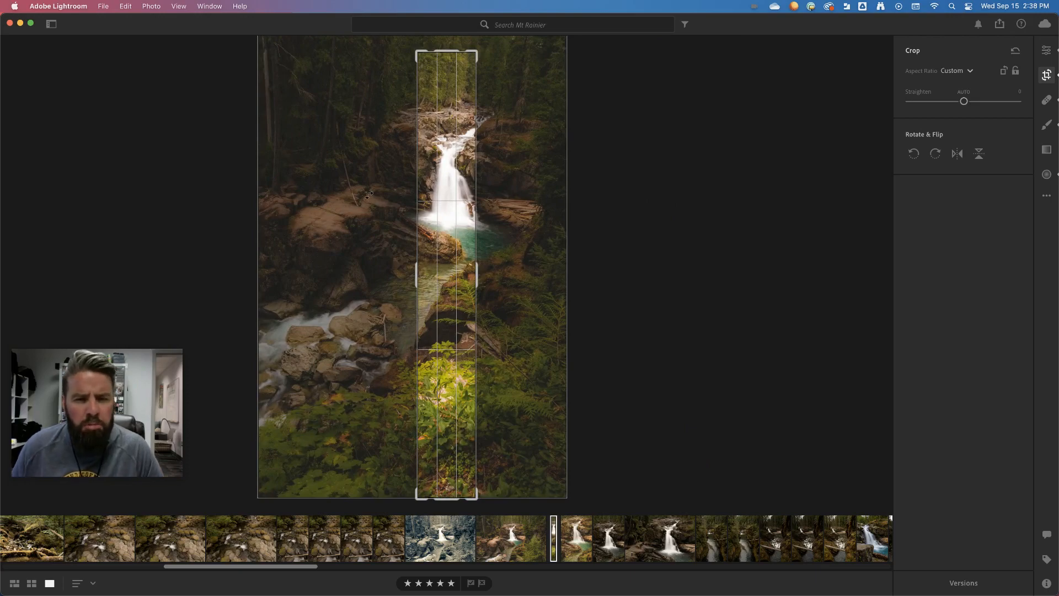
key(Escape)
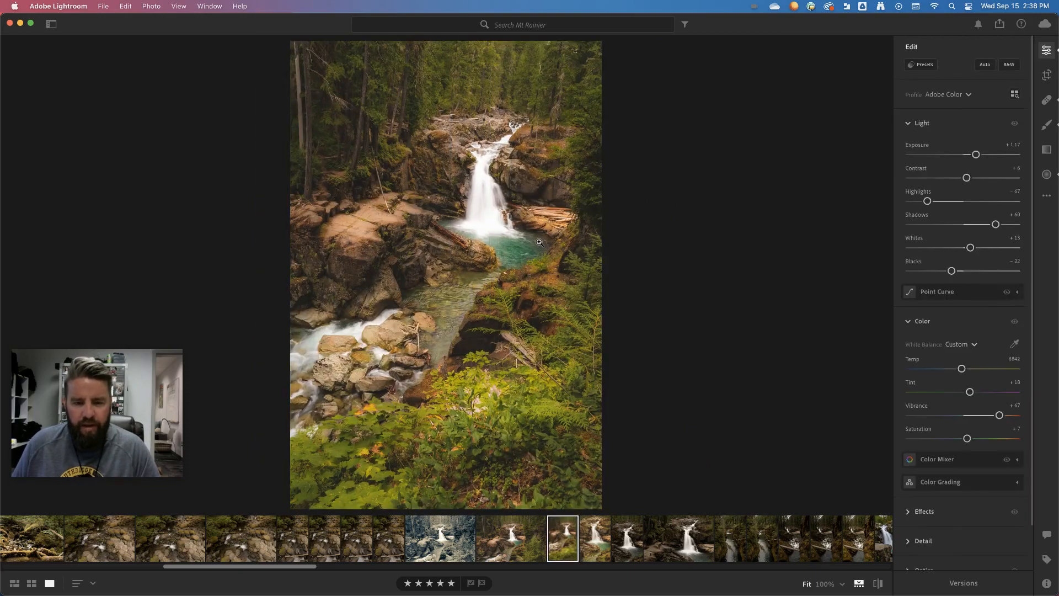
Step: Try a 1 x 1 crop on the photo and reposition the image to include more of the forest above the waterfall
click(1046, 75)
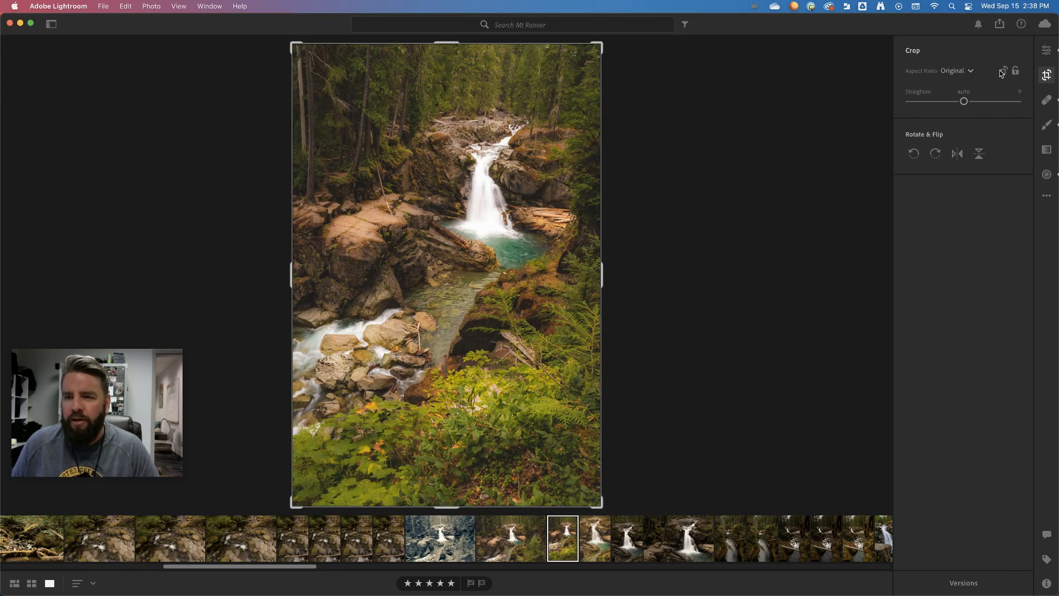
click(970, 72)
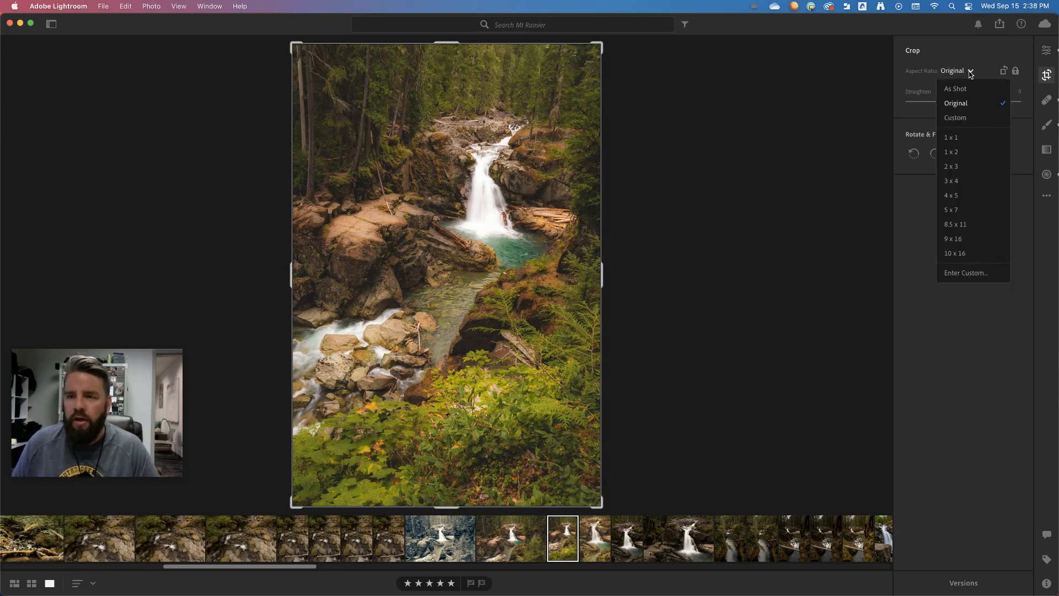
click(952, 138)
drag(543, 197, 542, 237)
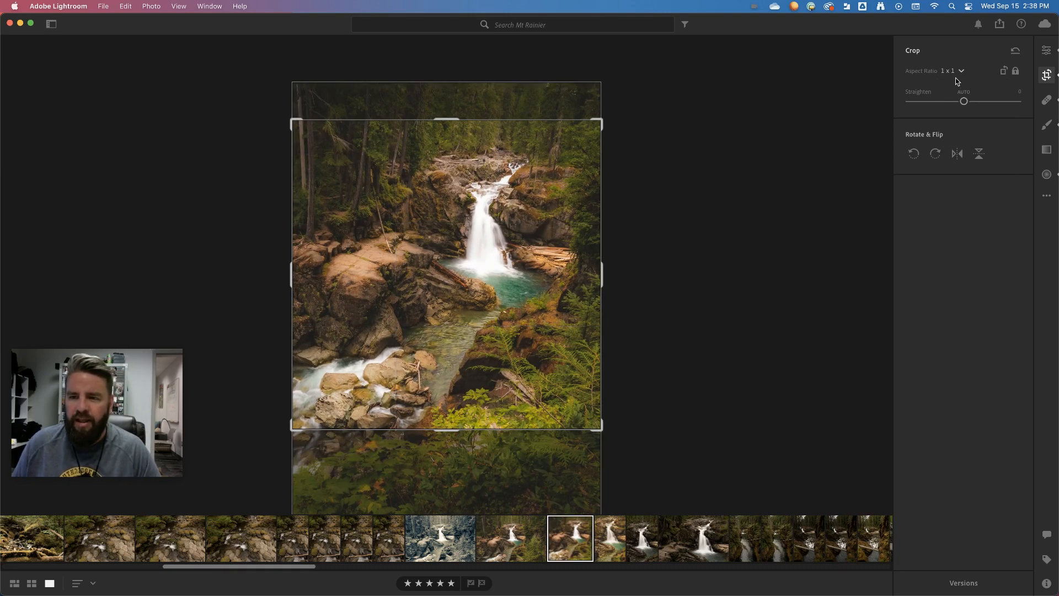
Step: Change the crop's aspect ratio to 9 x 16 and switch the frame to portrait orientation
click(962, 72)
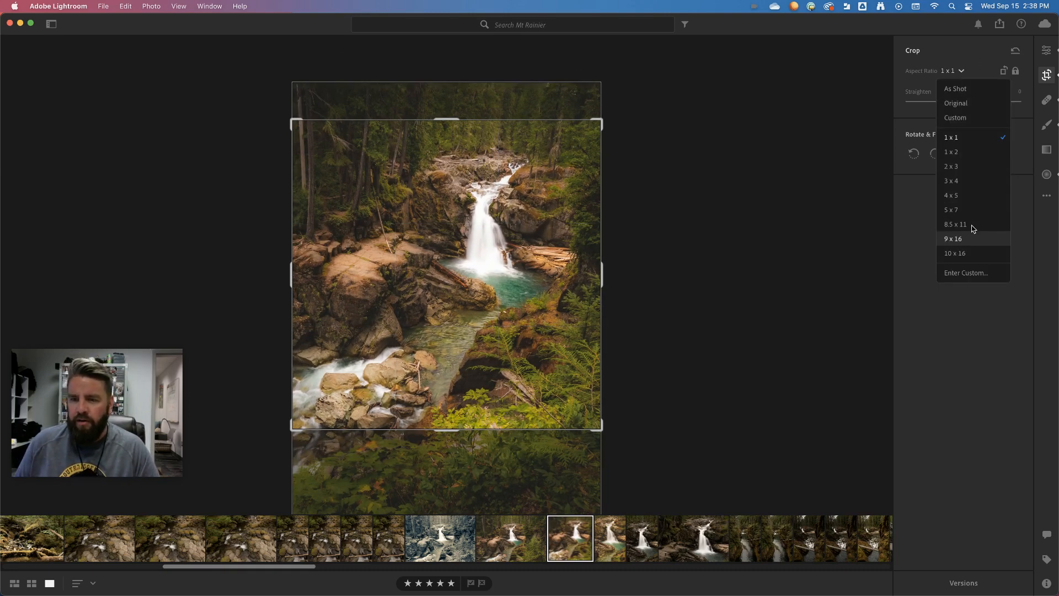
click(959, 241)
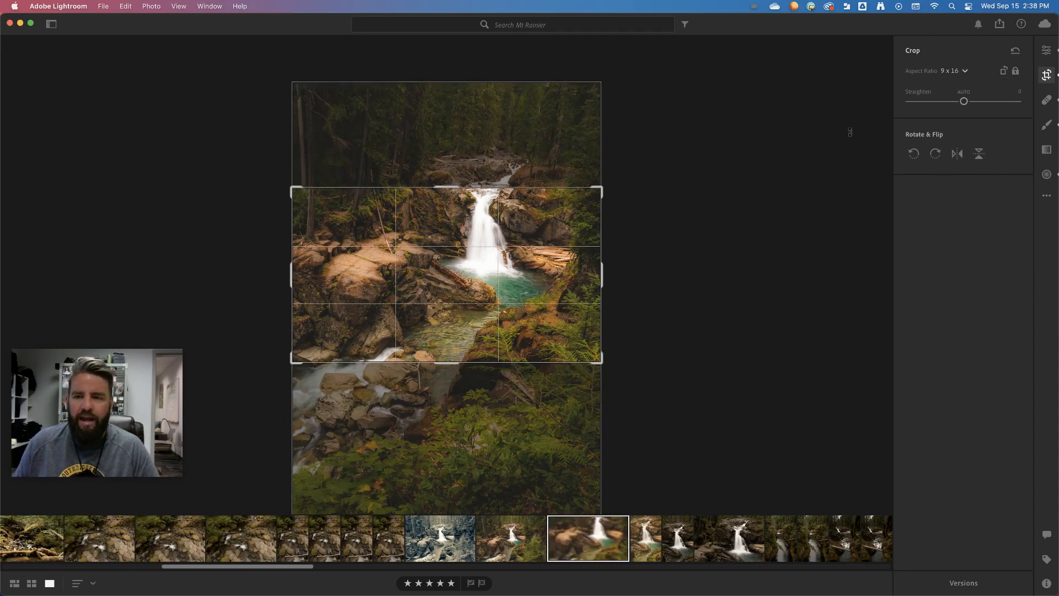
drag(501, 228, 501, 228)
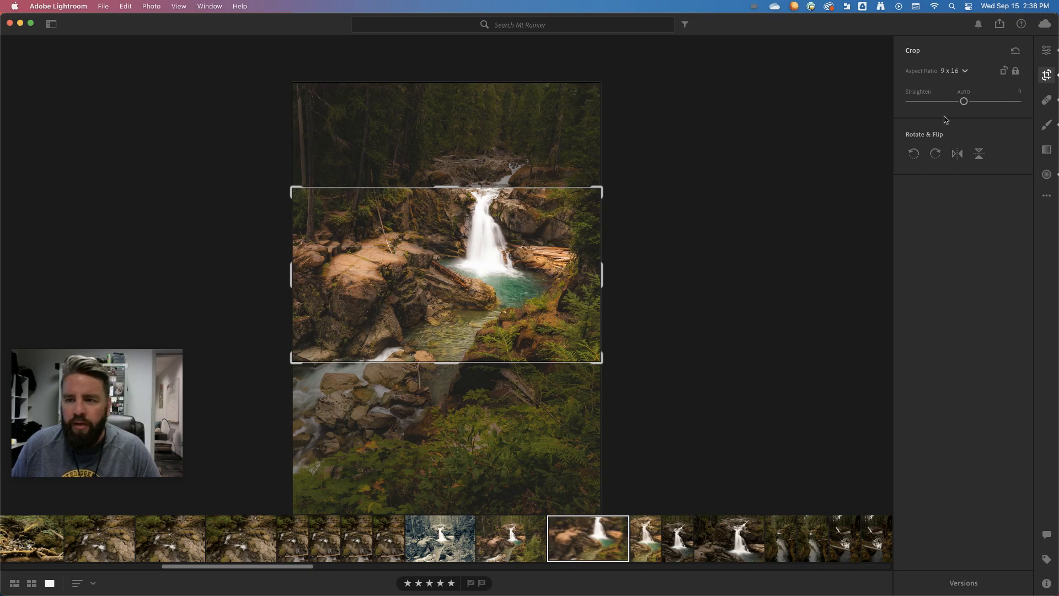
click(1004, 72)
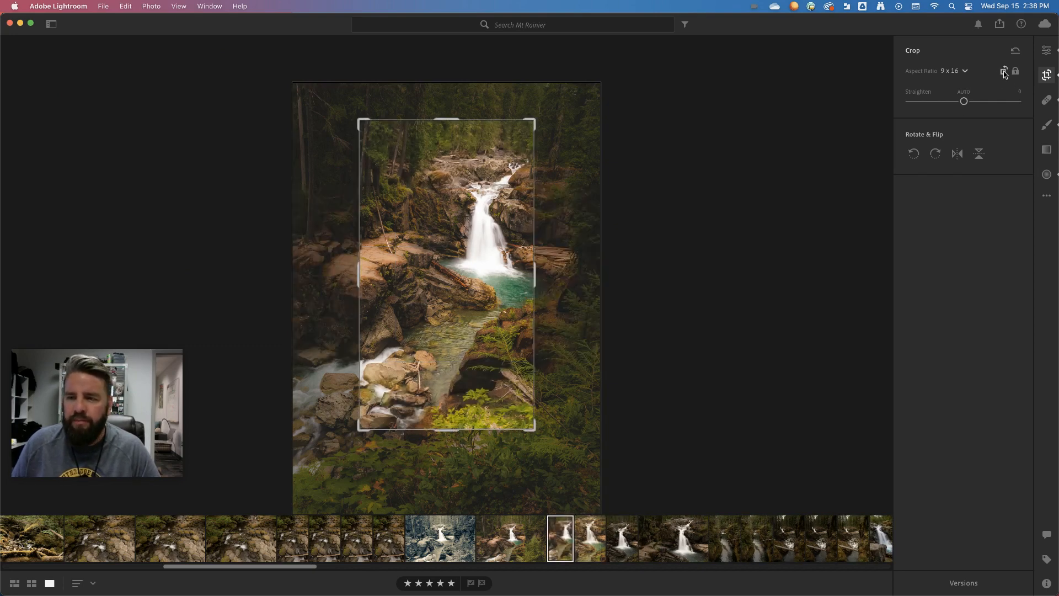
click(1004, 73)
click(1004, 73)
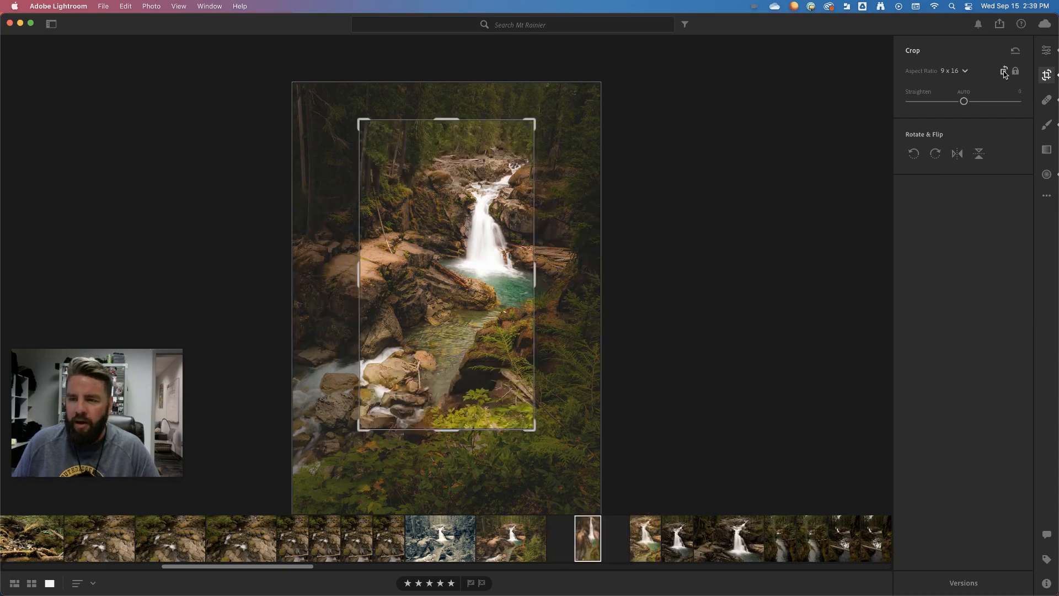
Step: Enlarge the 9 x 16 crop to nearly the photo's full height and center it horizontally on the scene
drag(537, 120, 562, 102)
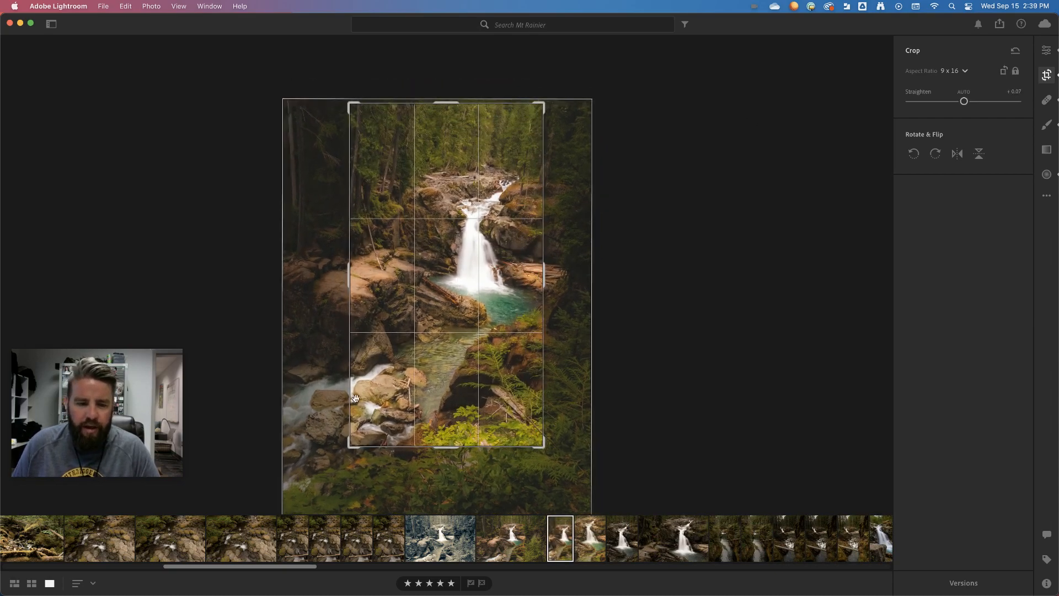
drag(350, 446, 304, 503)
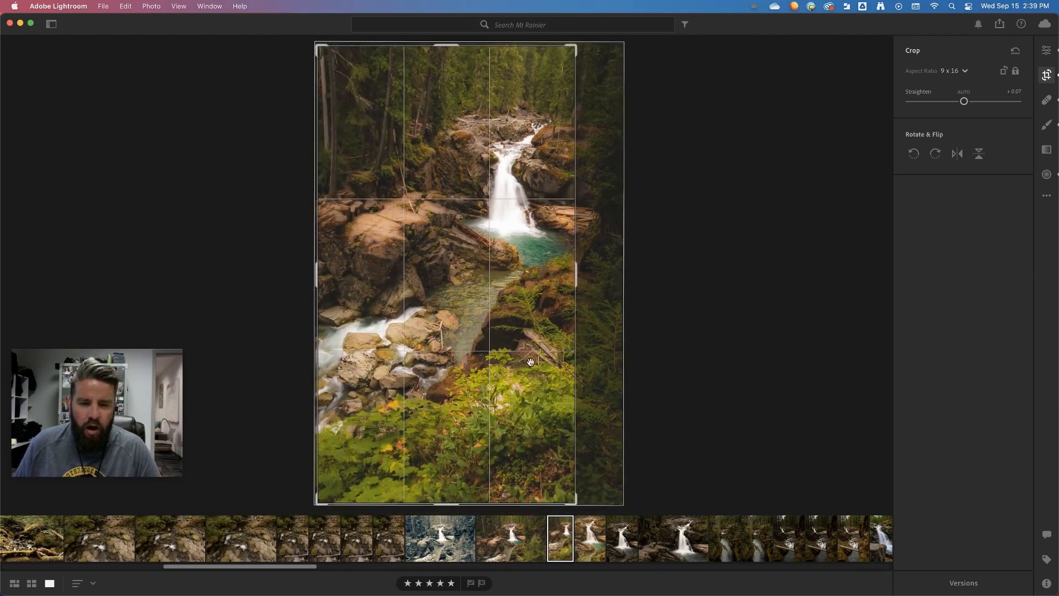
drag(530, 295, 498, 294)
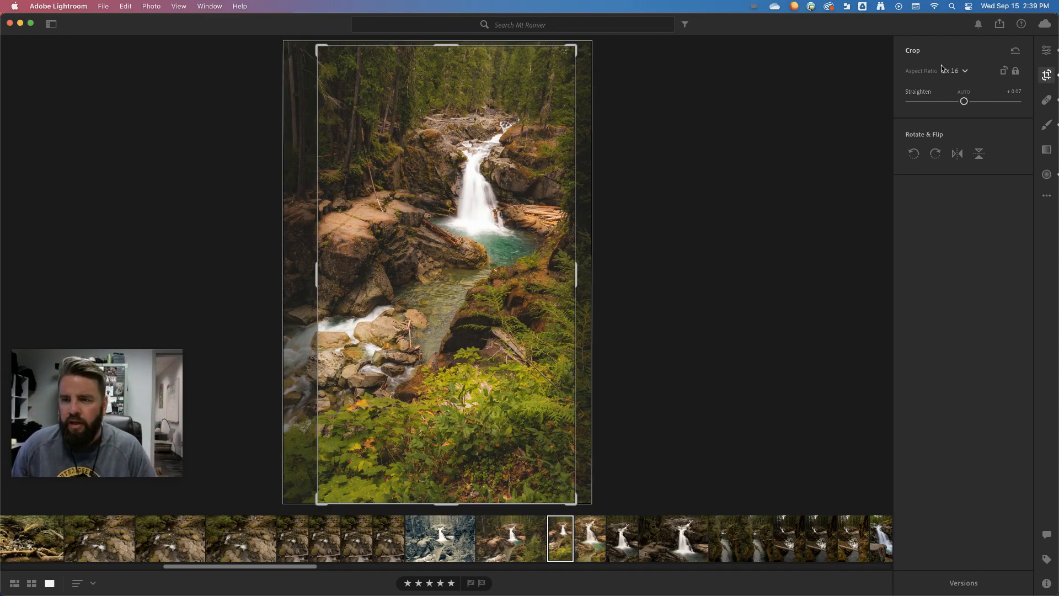
Step: Try a Custom aspect ratio, adjusting the crop's height and width independently, then discard the crop changes
click(966, 72)
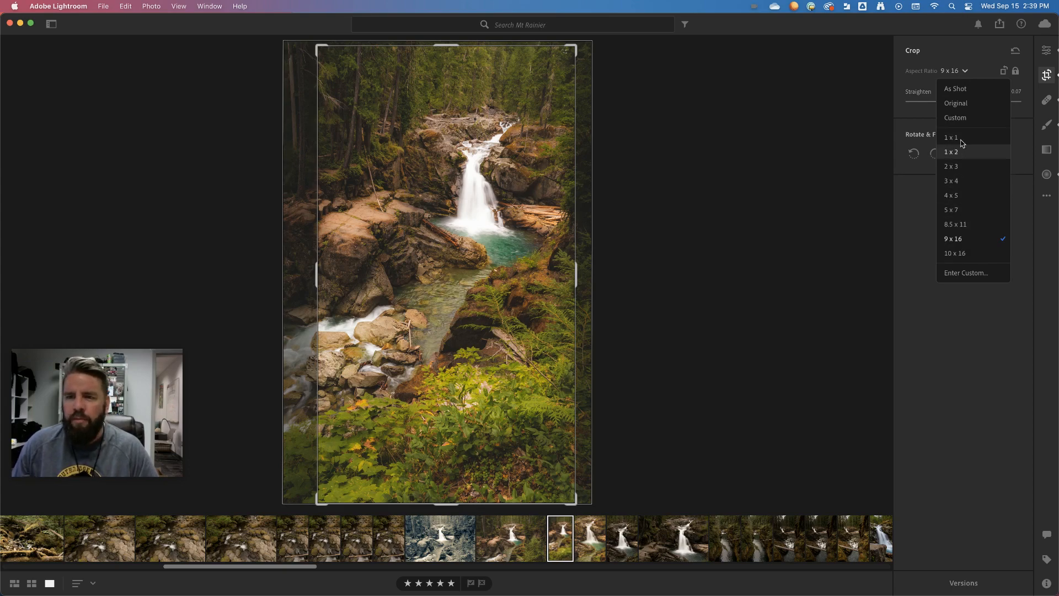
click(966, 118)
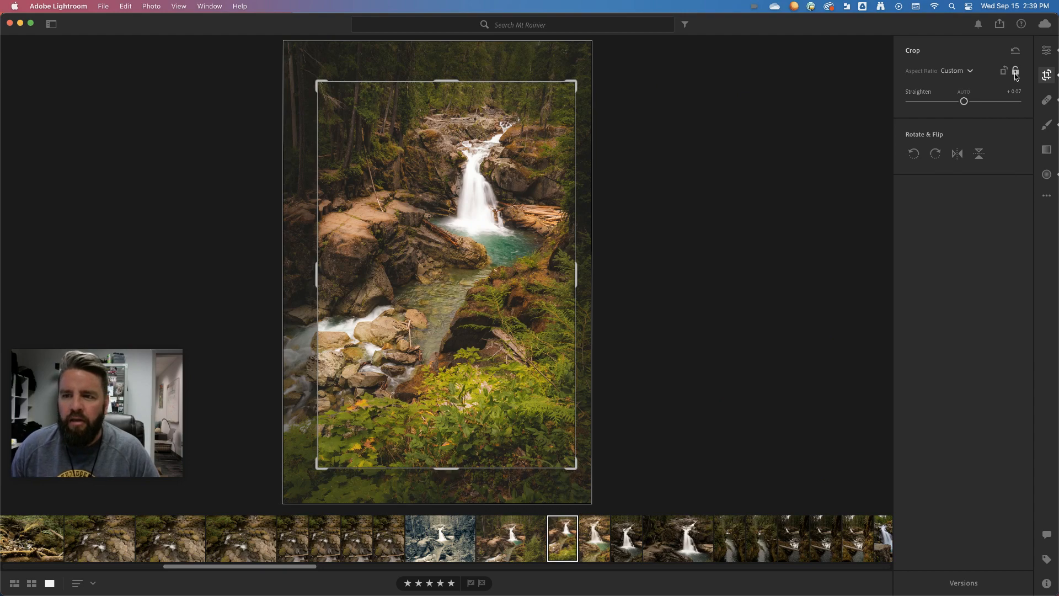
mouse_move(458, 80)
mouse_down()
mouse_move(460, 103)
mouse_move(460, 67)
mouse_up()
drag(575, 267, 584, 268)
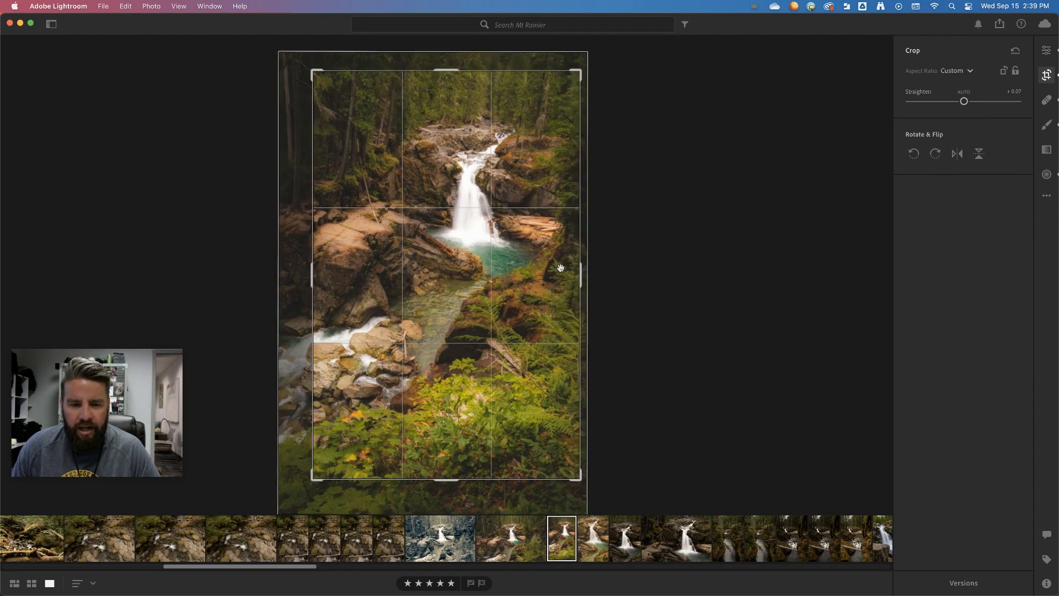
drag(312, 274, 303, 275)
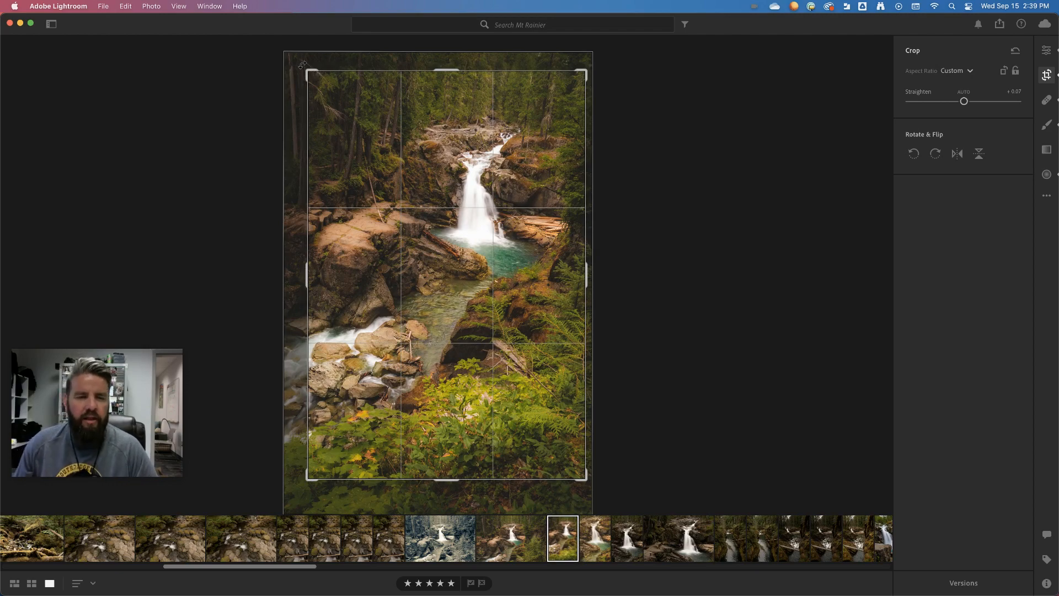
drag(303, 65, 292, 67)
key(Escape)
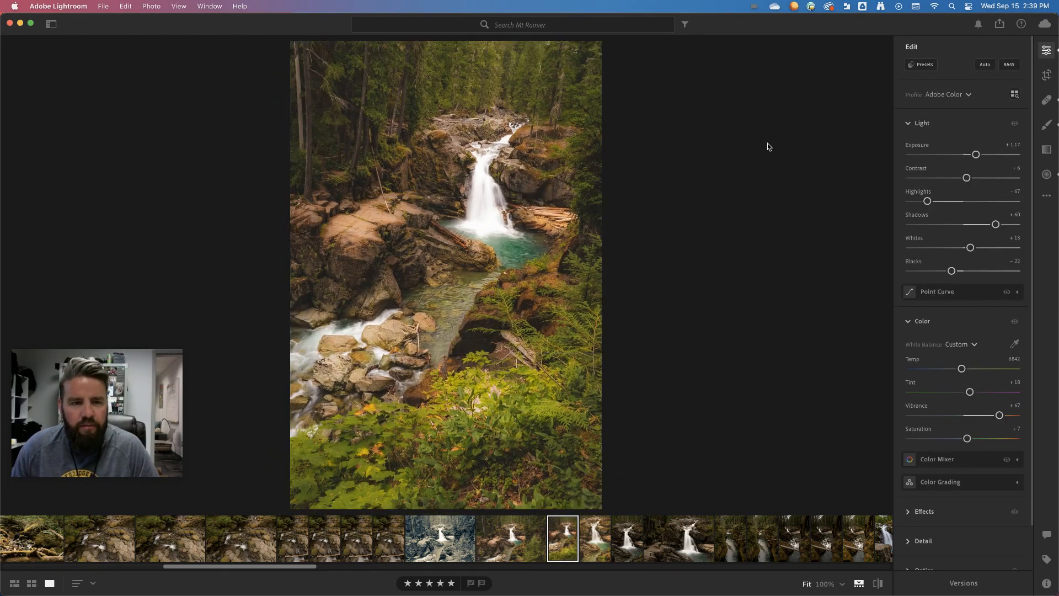
Step: Rotate the photo to a straighten angle of about -5.74, shift it slightly down within the crop, and apply the crop
click(1046, 78)
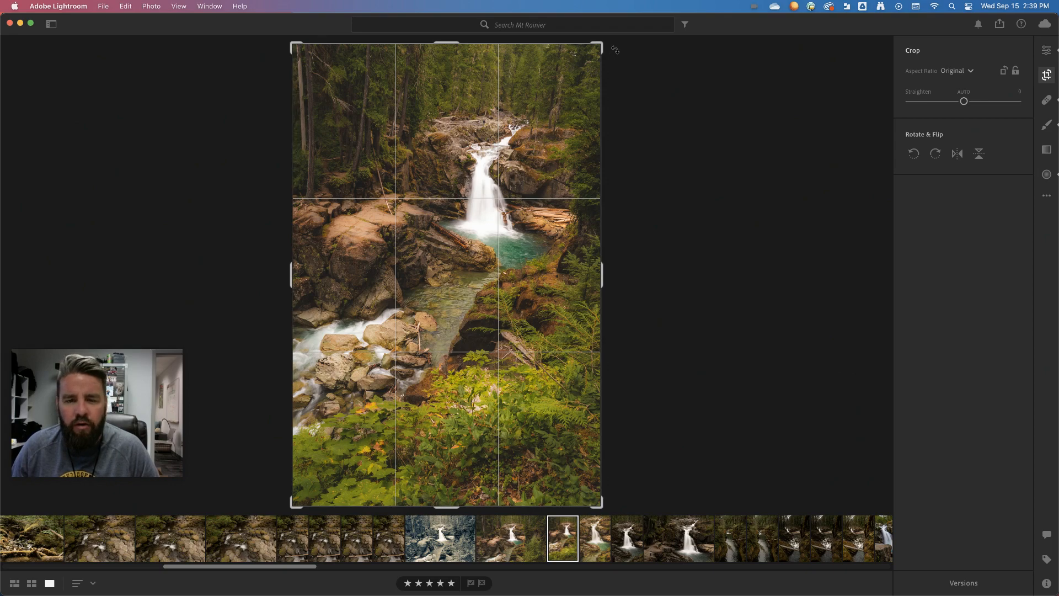
drag(615, 49, 582, 50)
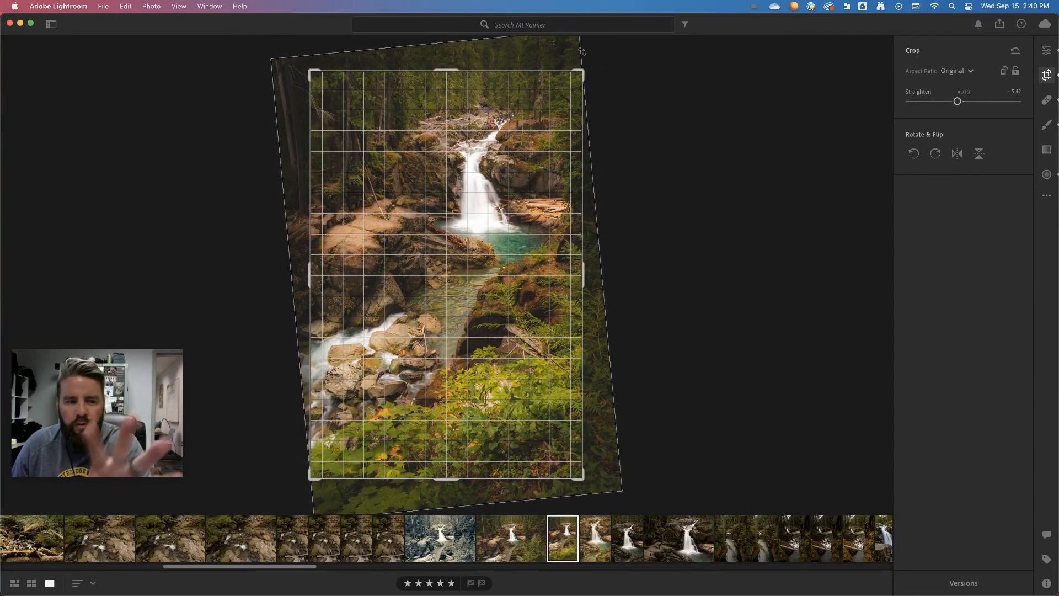
drag(582, 52, 580, 52)
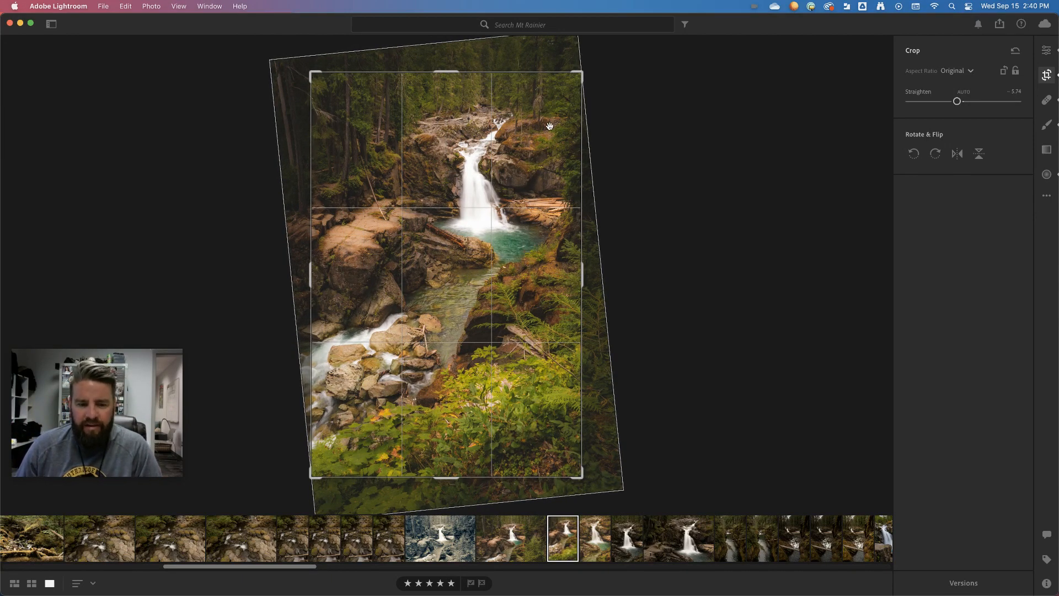
drag(545, 128, 544, 140)
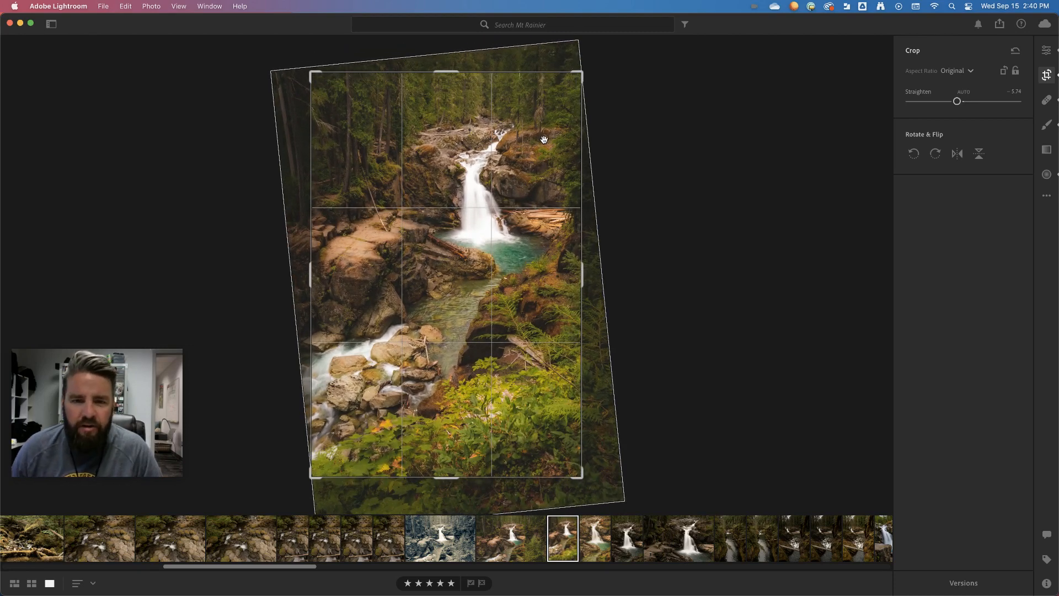
key(e)
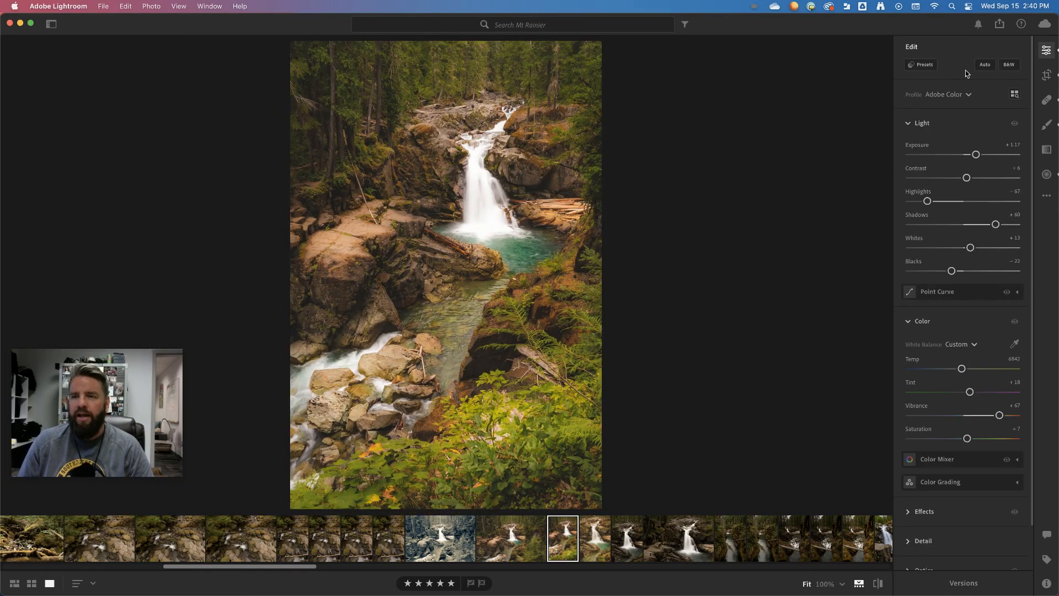
Step: Reopen the crop and set the Straighten angle to about -8.27
click(1046, 74)
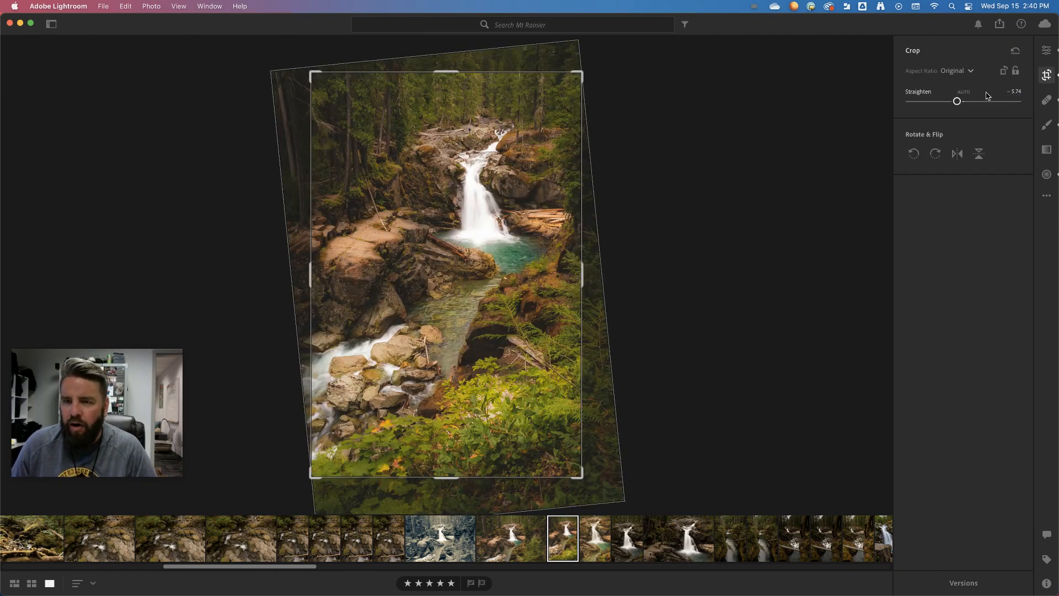
mouse_move(956, 102)
mouse_down()
mouse_move(981, 102)
mouse_move(940, 102)
mouse_move(978, 103)
mouse_move(954, 102)
mouse_up()
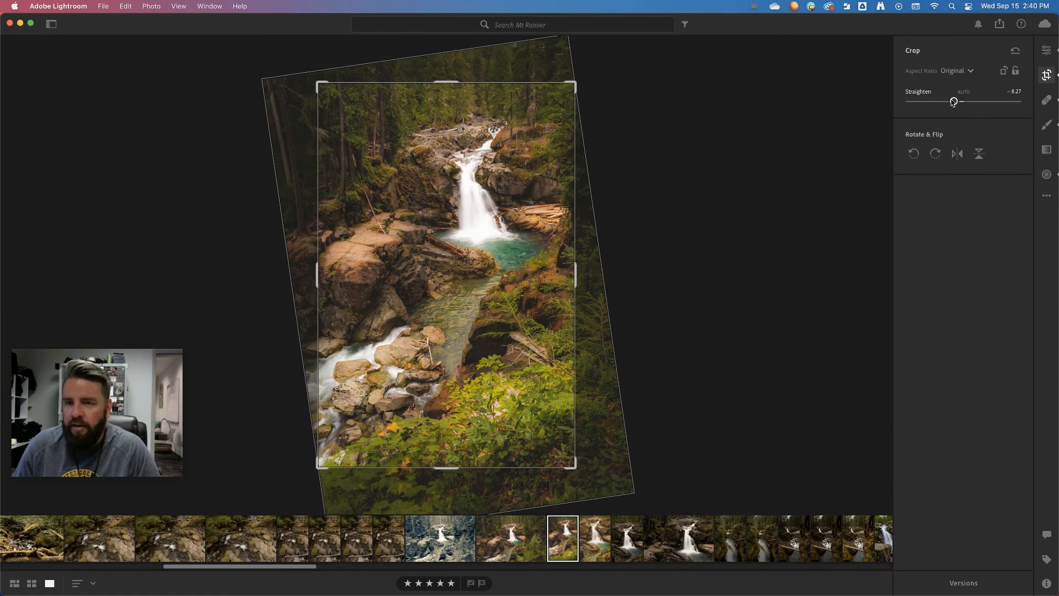
Step: Rotate the photo counterclockwise in 90-degree turns, and turn it back clockwise to its upright orientation
click(914, 156)
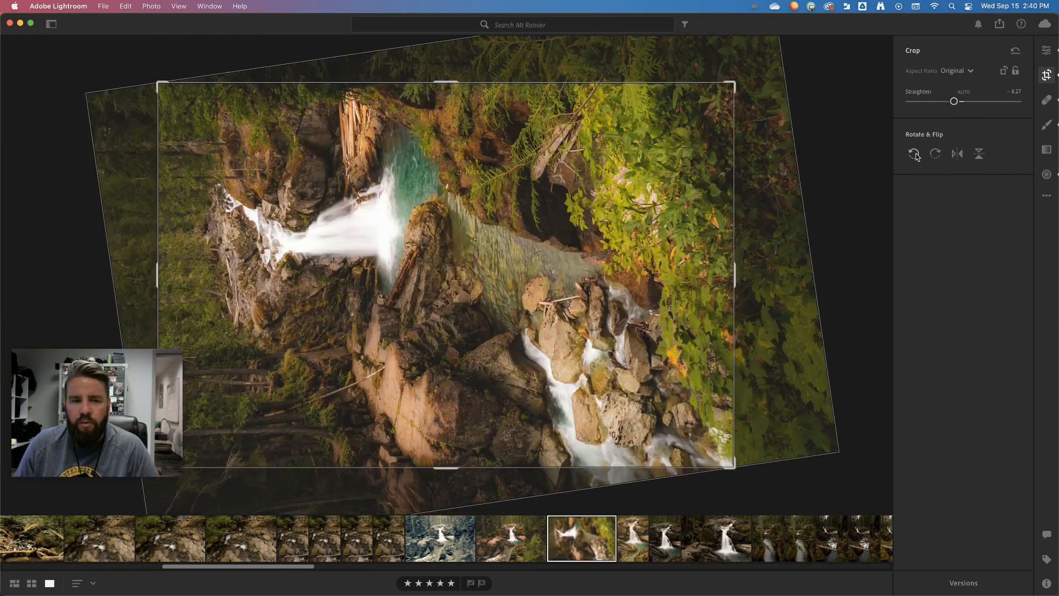
click(914, 154)
click(914, 155)
click(914, 155)
click(935, 155)
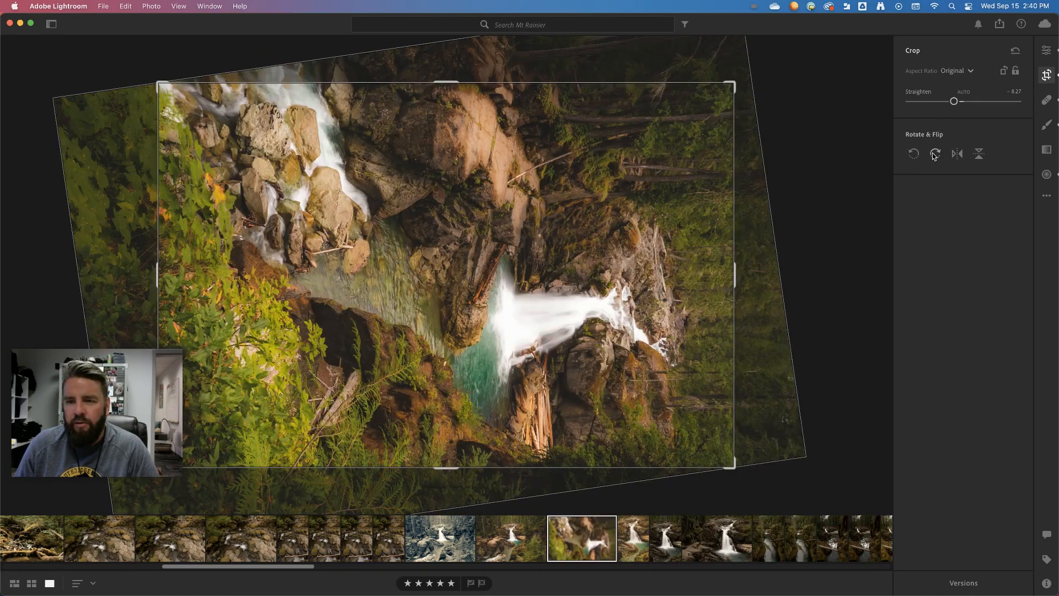
click(935, 155)
click(935, 155)
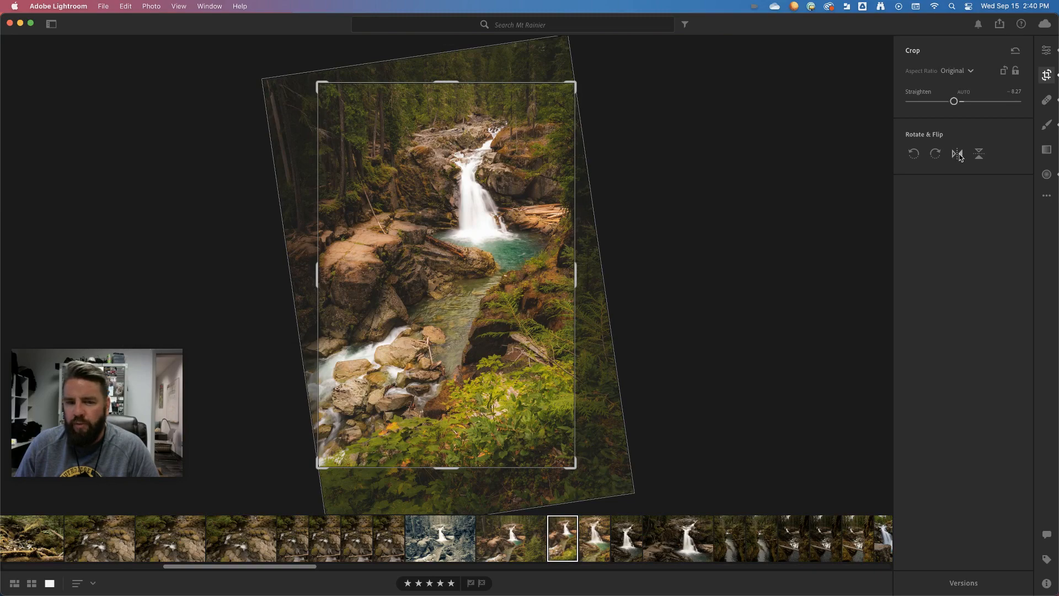
Step: Flip the photo horizontally and back, and flip it vertically and back to its original orientation
click(957, 154)
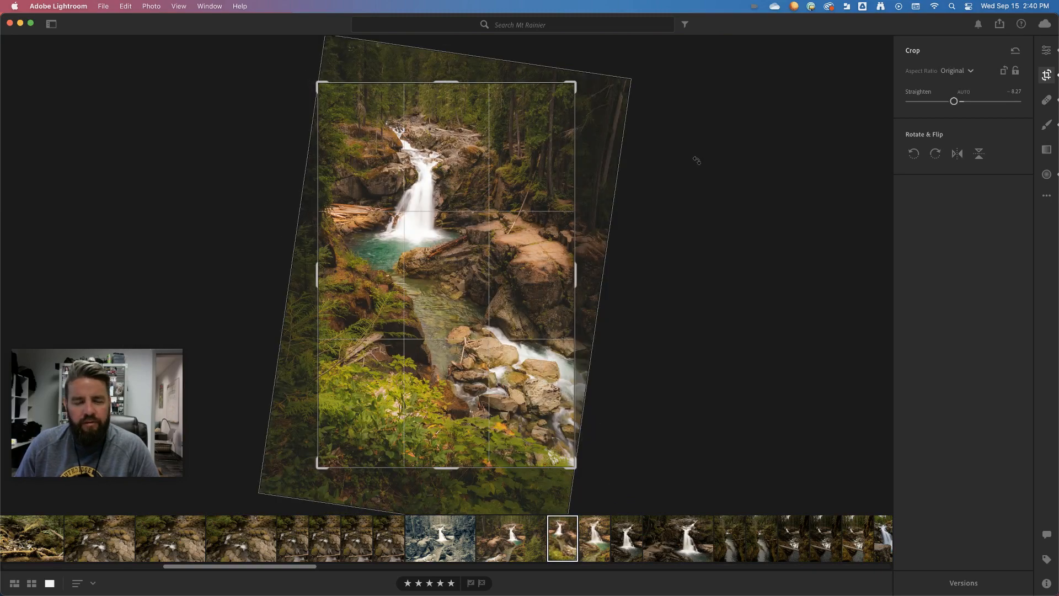
click(958, 155)
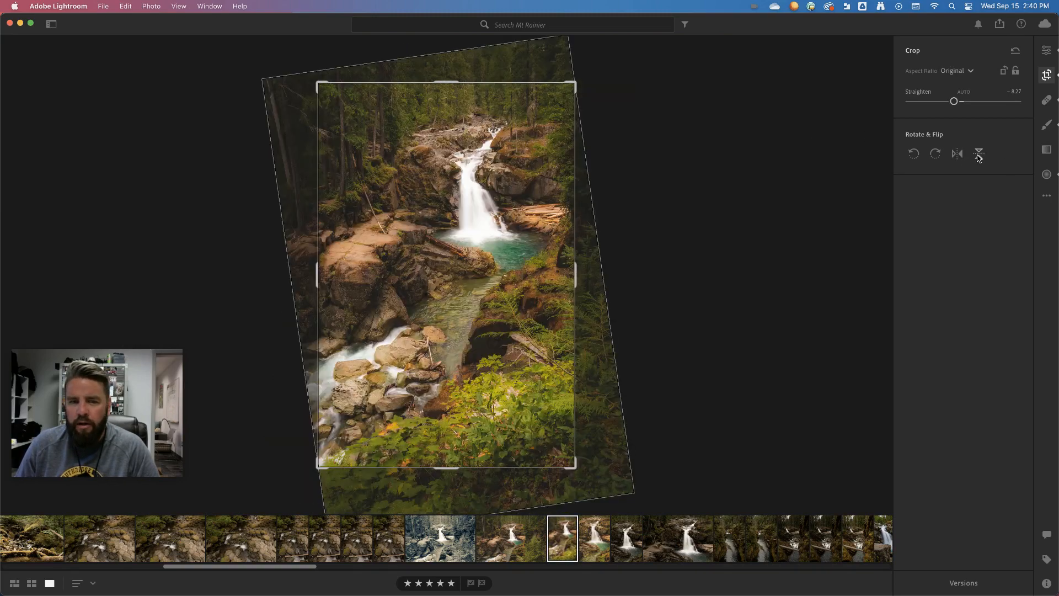
click(978, 155)
click(979, 157)
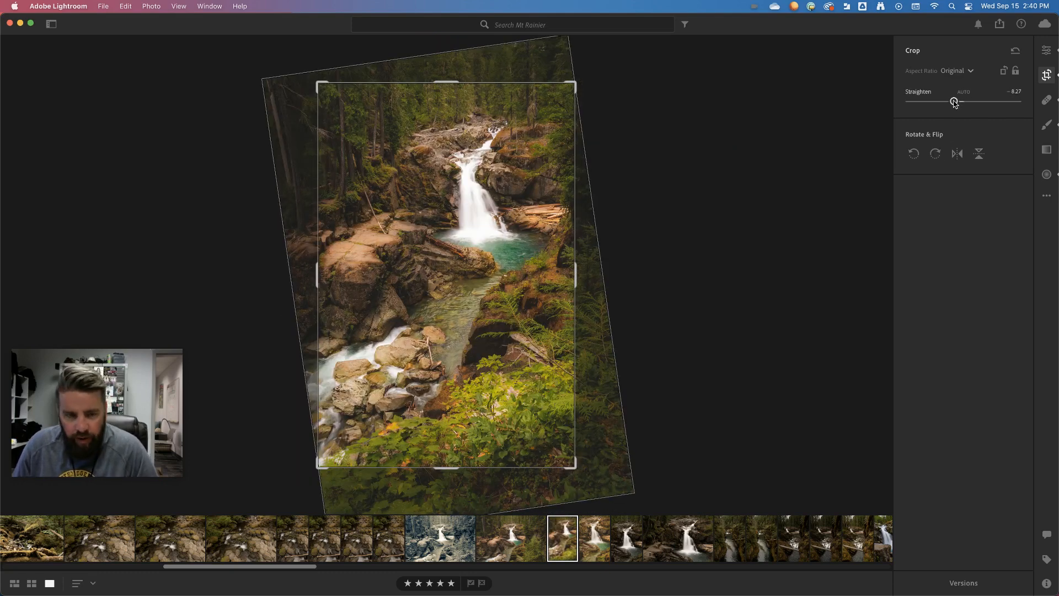
Step: Set the Straighten angle to about -8.30 and apply the crop
drag(954, 102, 954, 103)
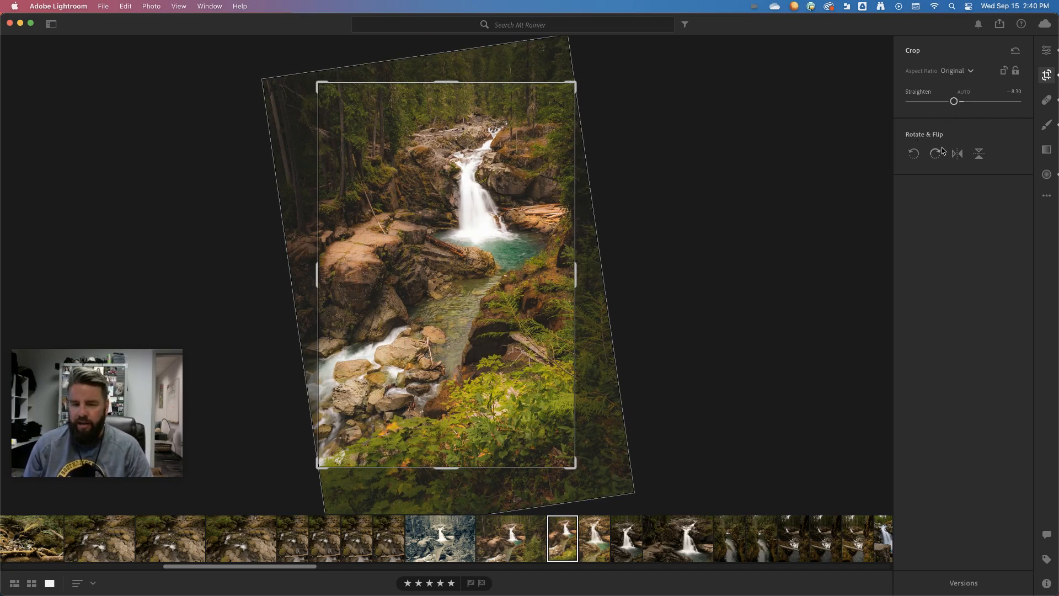
key(e)
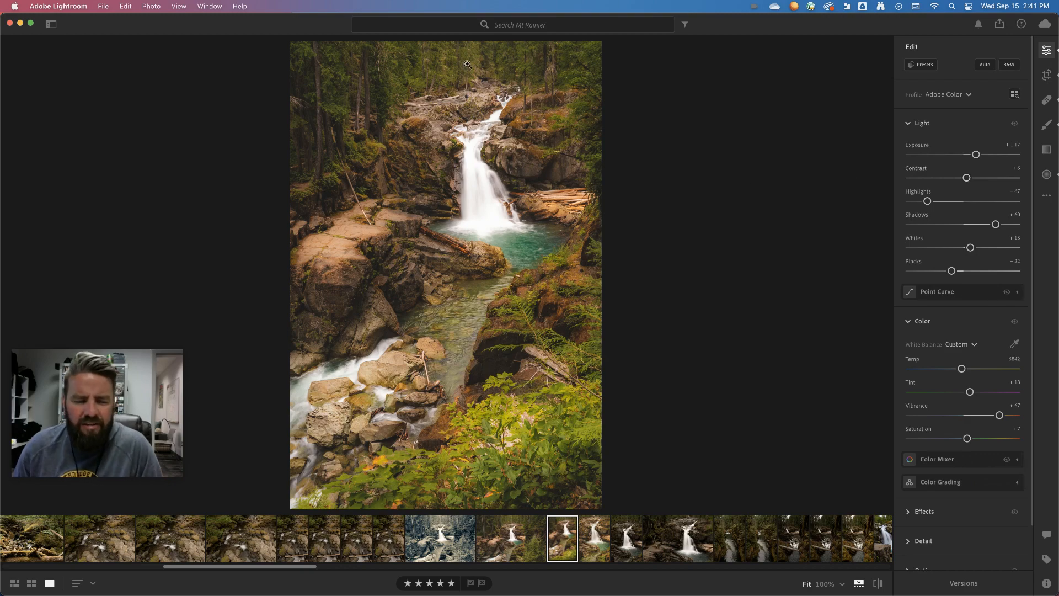
Step: Reopen the crop, set the Straighten angle to about -4.72, and trim the crop slightly at its top and right edges
click(1047, 75)
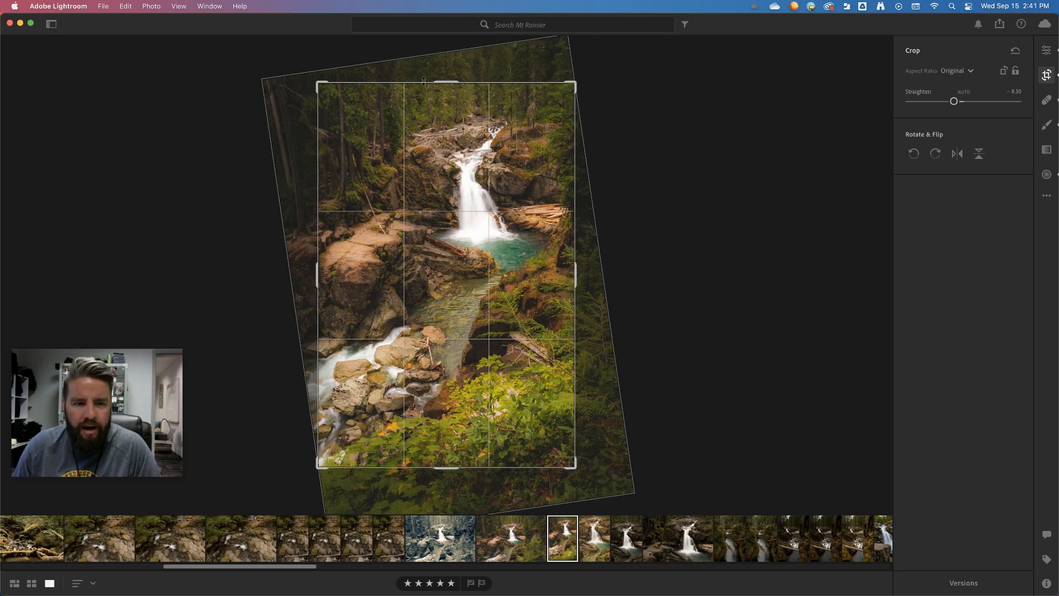
drag(953, 102, 959, 103)
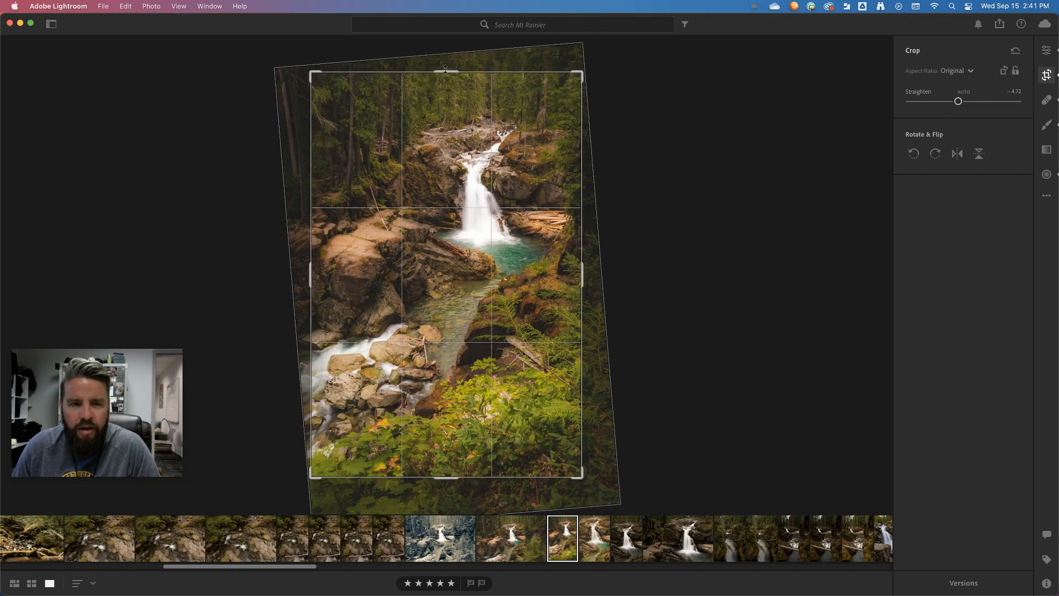
drag(444, 71, 446, 92)
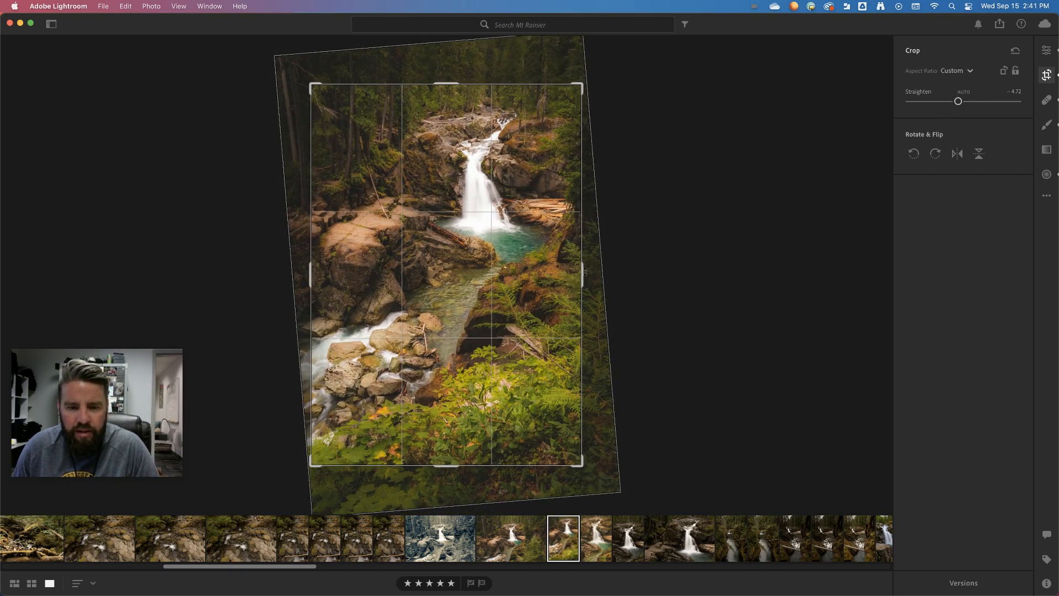
drag(583, 271, 578, 272)
Step: Flip the photo horizontally, apply the crop, and undo the horizontal flip
click(957, 153)
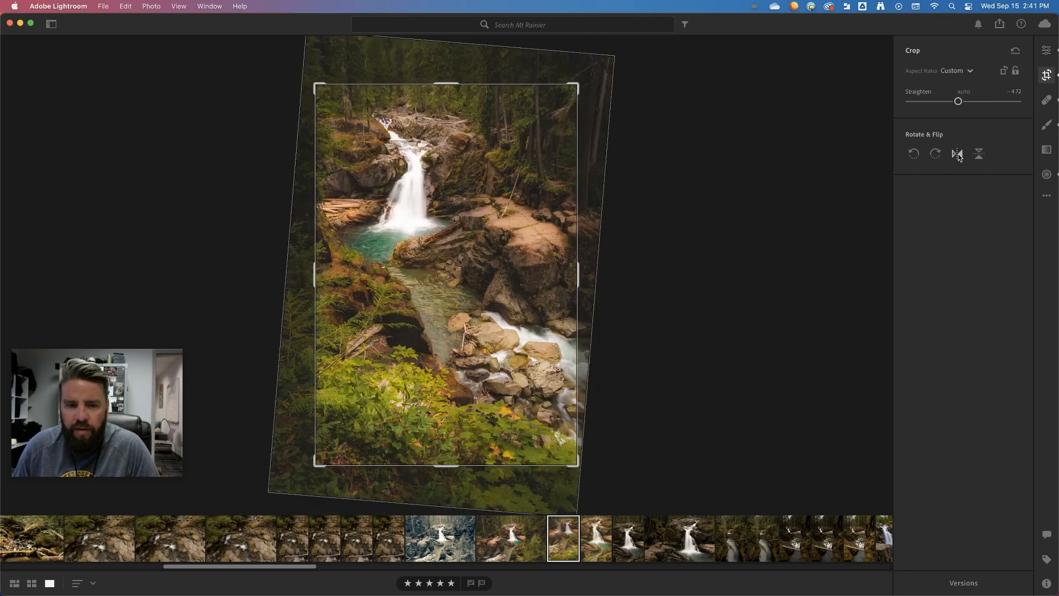
key(e)
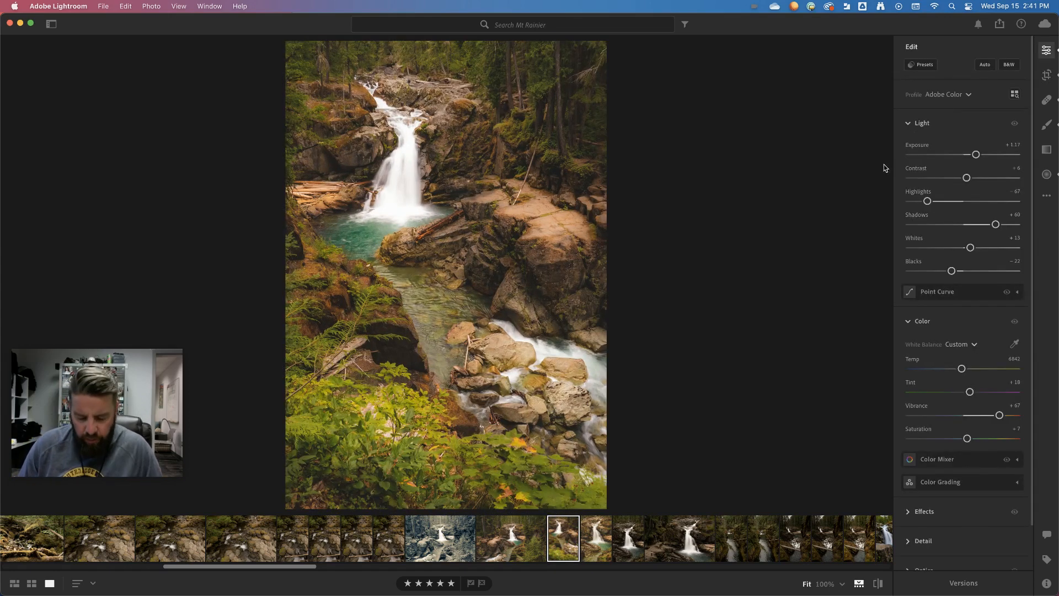
key(super+z)
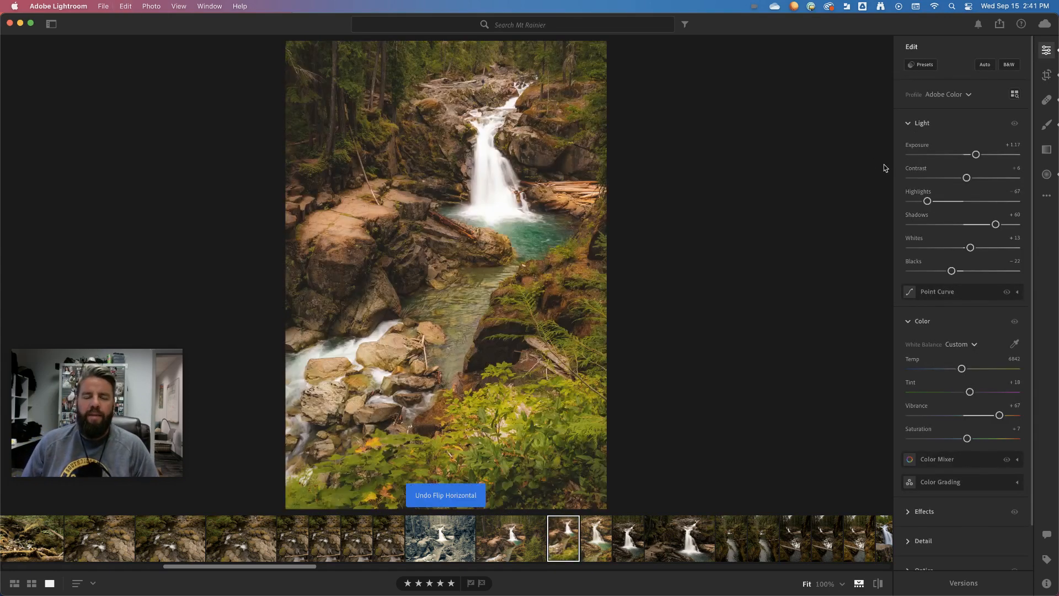
Step: Switch between the crop view and the edit view to compare the cropped photo with its full frame, ending in the crop view
key(c)
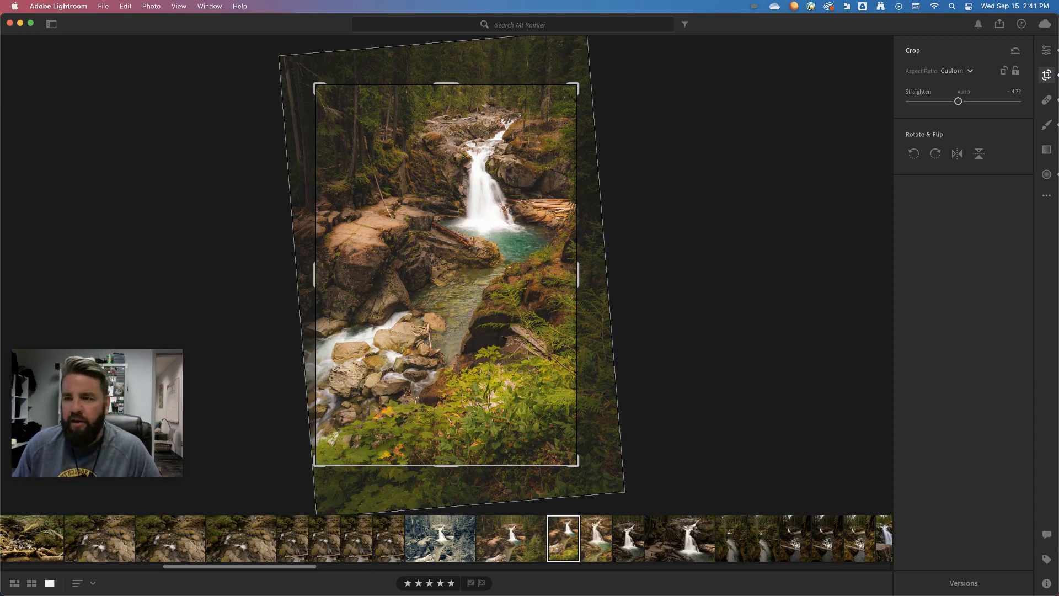
key(e)
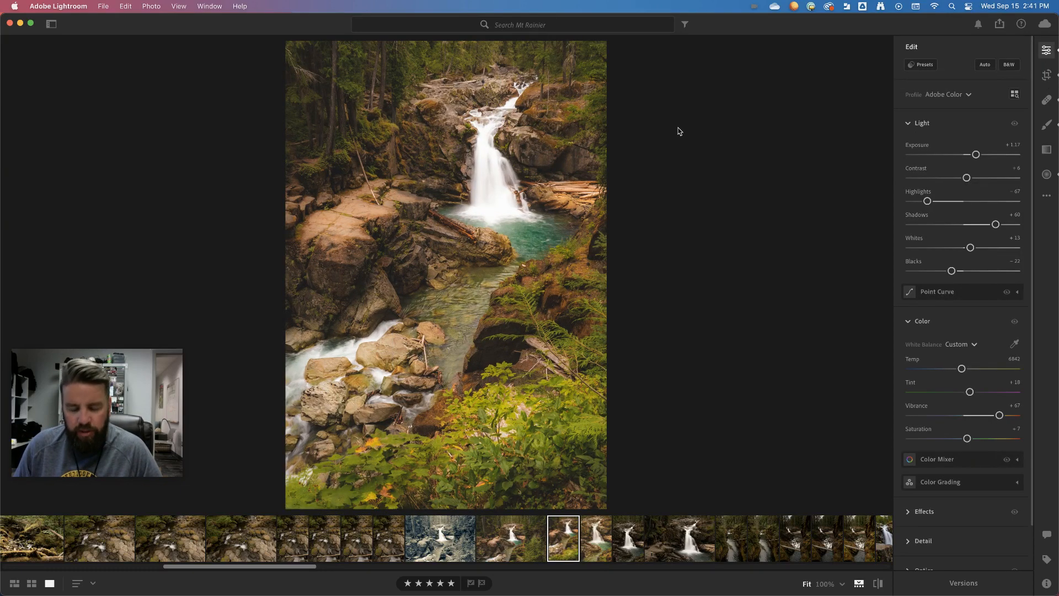
key(c)
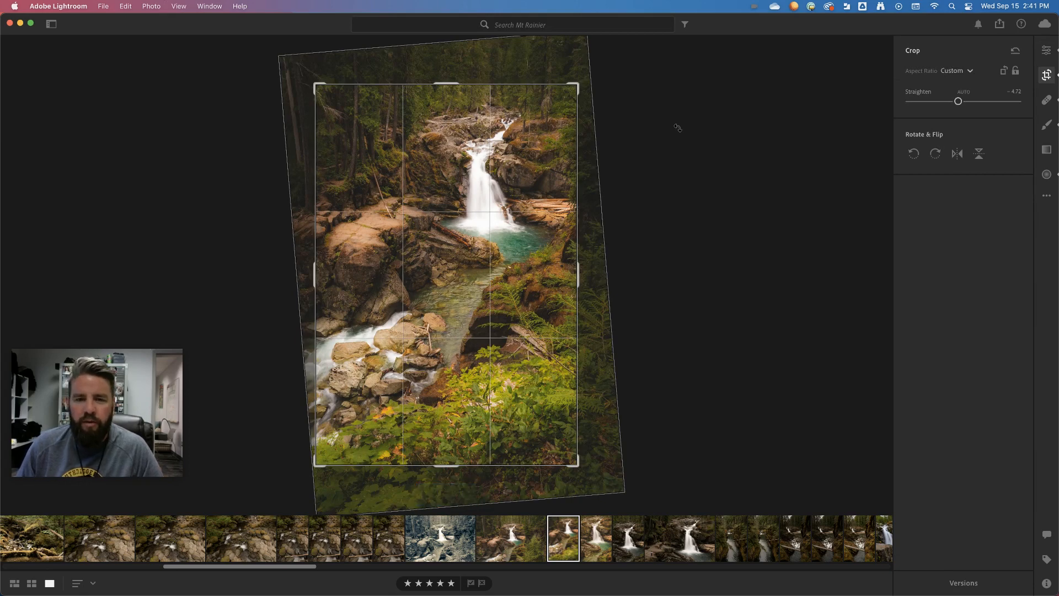